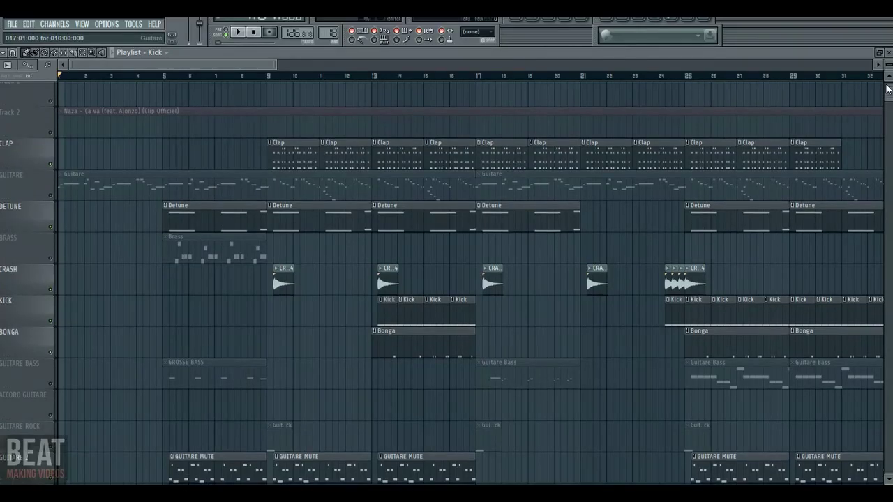
Select the GUITARE TEST pattern in the playlist, play it briefly, and show its instrument in the channel rack.
left_click_drag(889, 89, 890, 128)
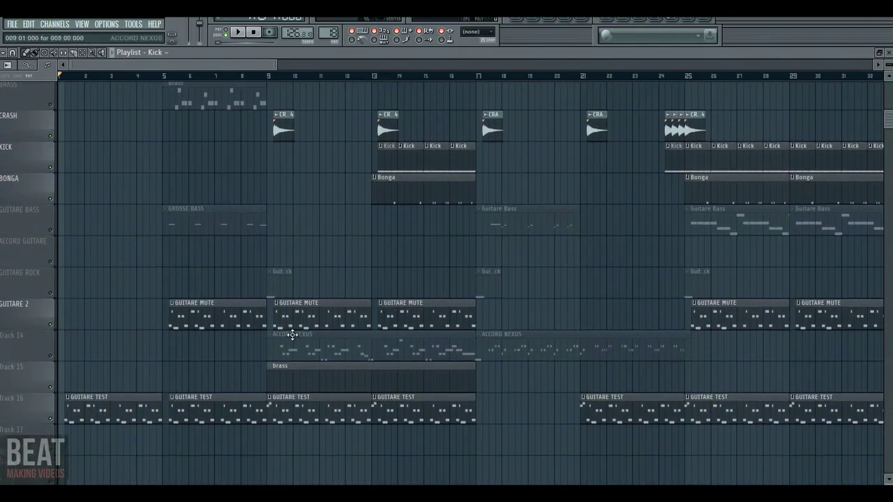
left_click(132, 408)
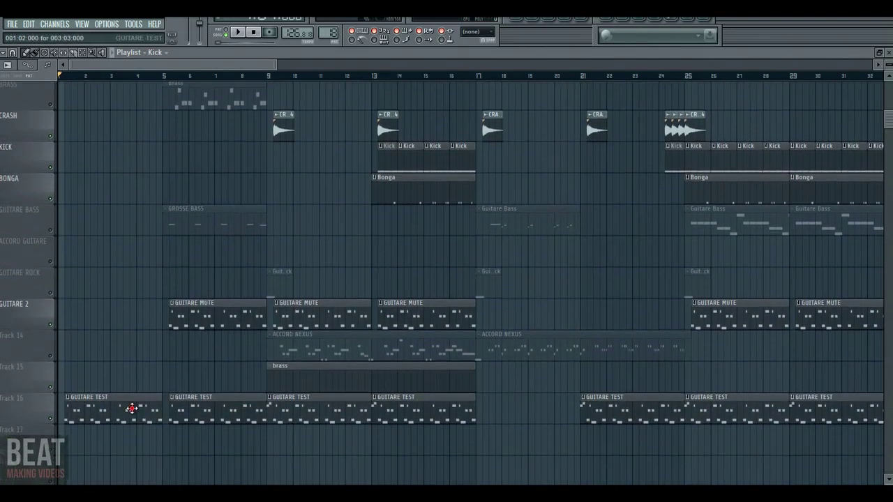
left_click(238, 35)
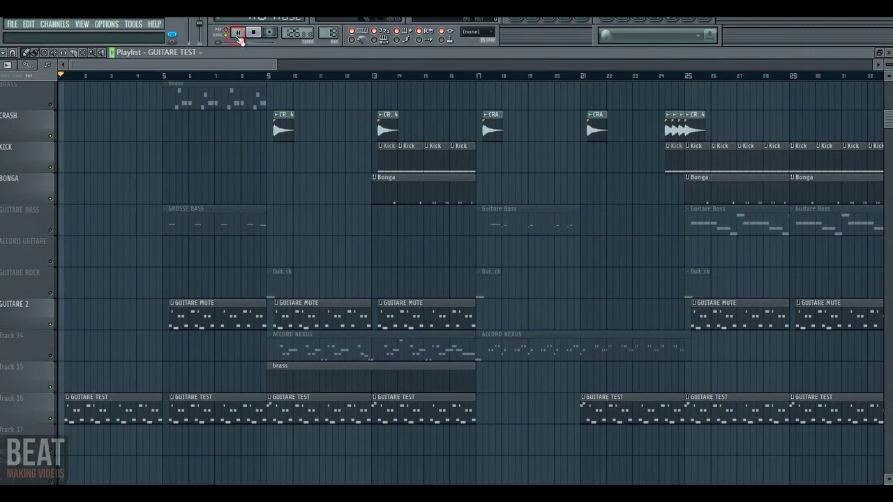
left_click(535, 21)
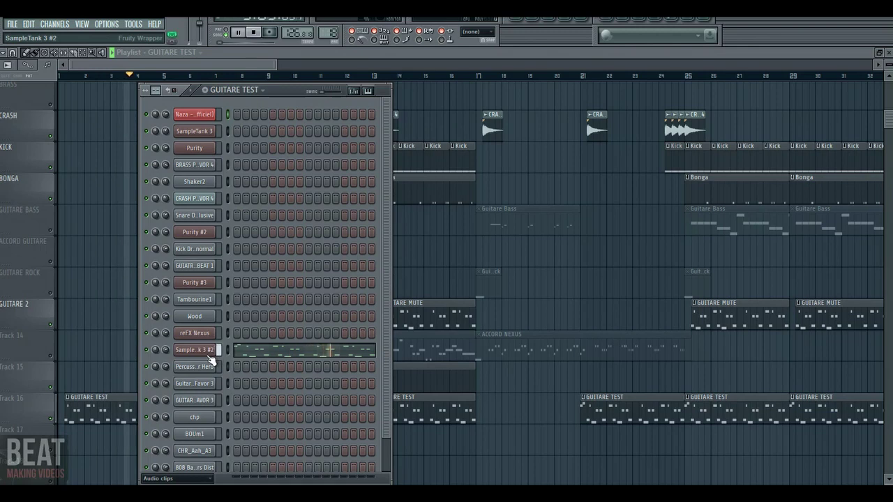
key("space")
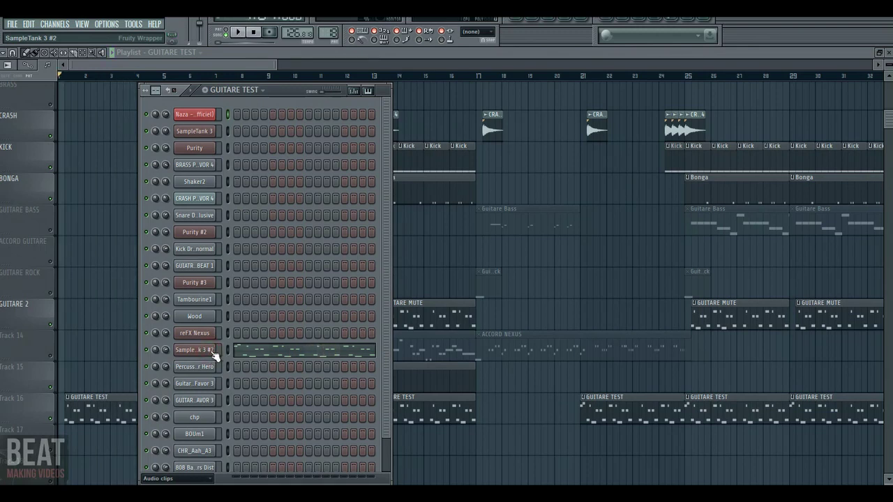
View the instrument loaded in the SampleTank 3 #2 channel and close its plugin window.
left_click(214, 353)
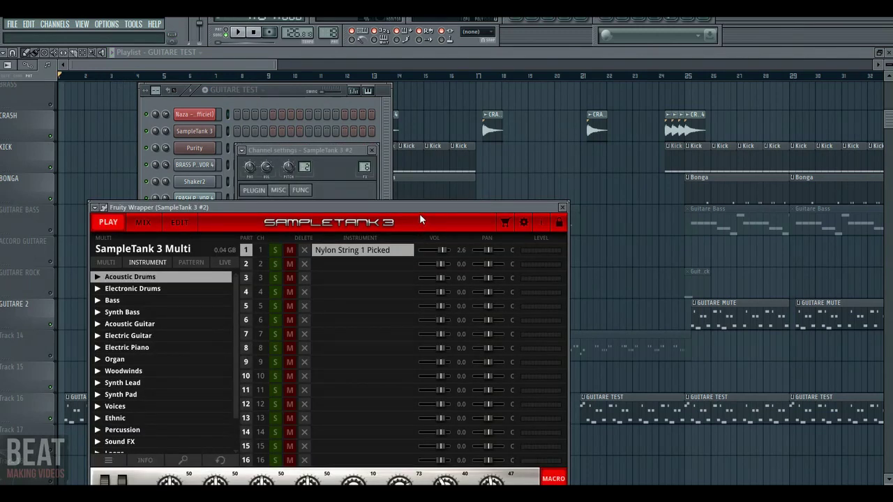
left_click_drag(419, 206, 474, 119)
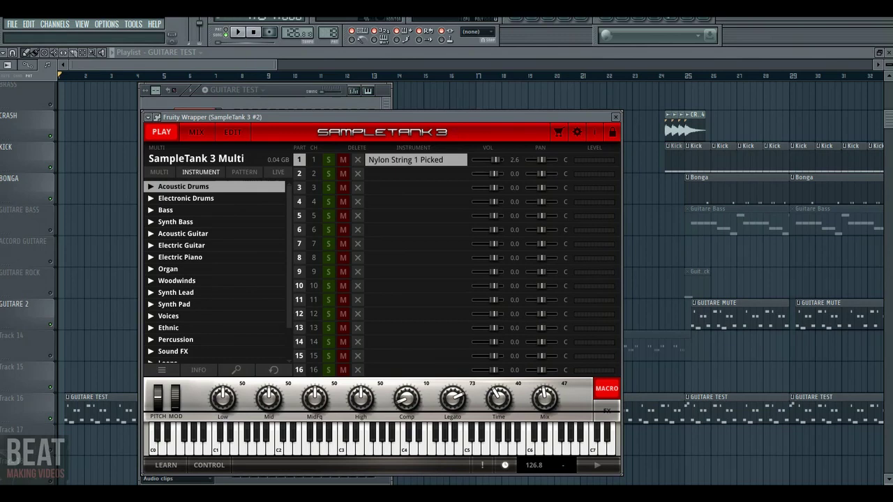
left_click(615, 117)
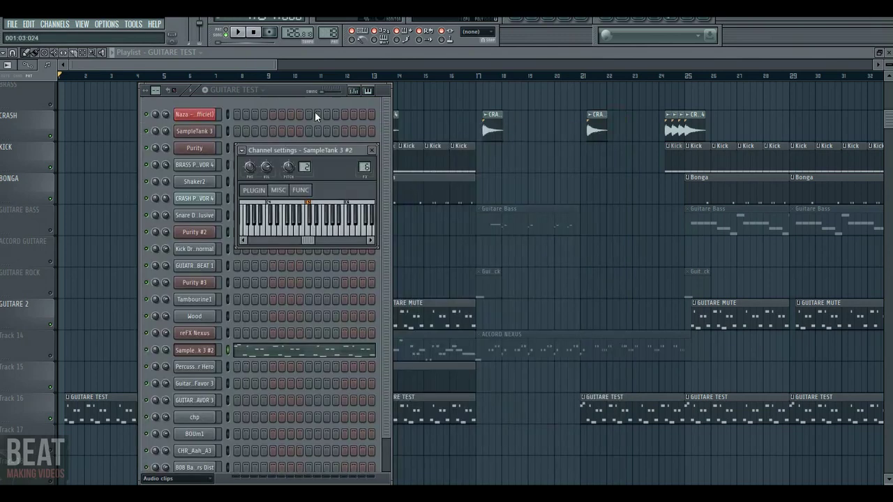
Mark the playlist time range over the first GUITARE TEST clip, ending at bar 5, and play it back to check the loop.
left_click(255, 66)
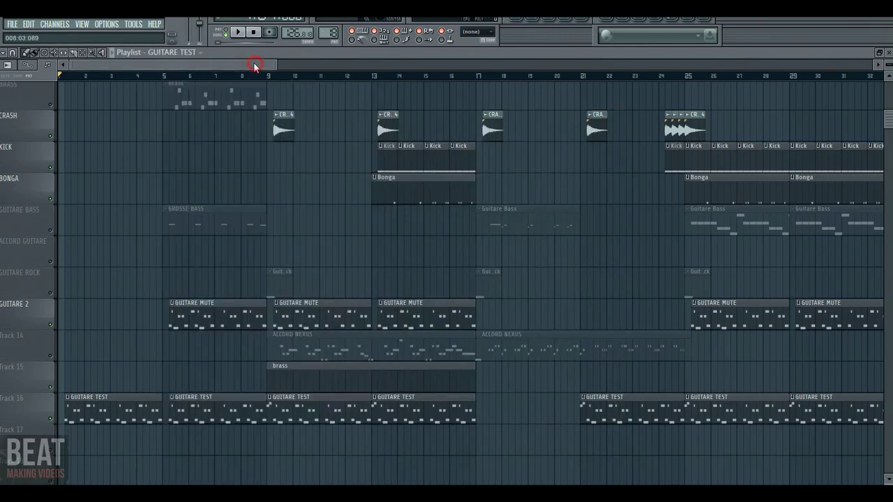
left_click(83, 52)
left_click_drag(68, 78, 137, 78)
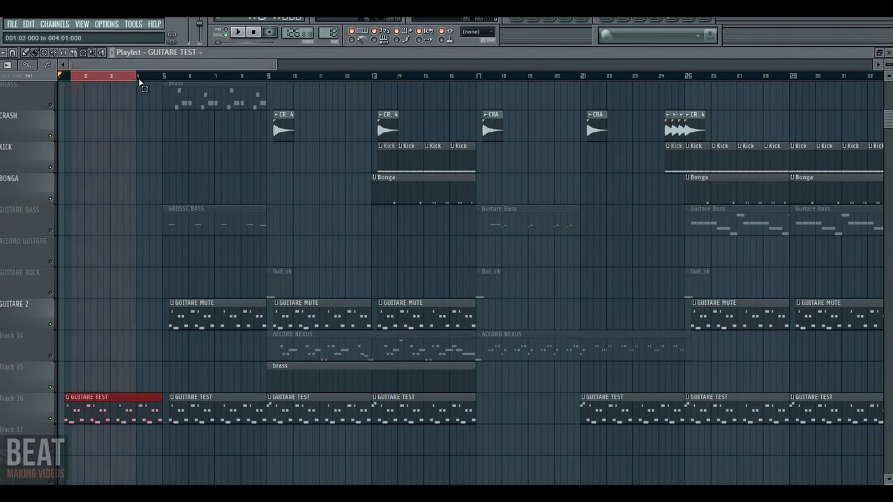
left_click_drag(68, 80, 161, 86)
key("space")
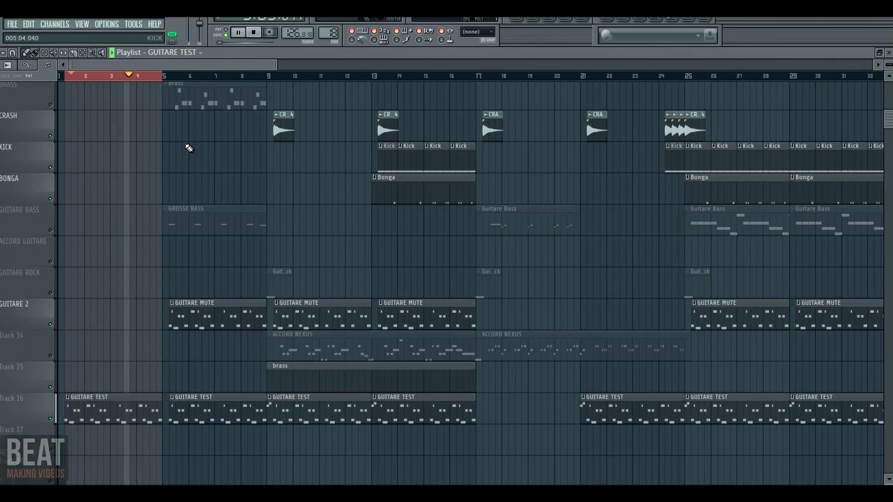
left_click(254, 35)
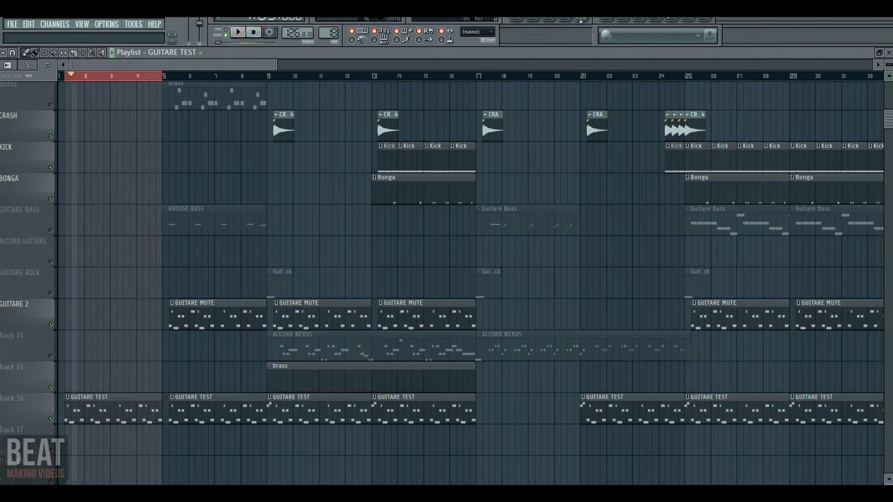
Show the mixer with the SampleTank 3 #2 track and its effect slots.
left_click(585, 24)
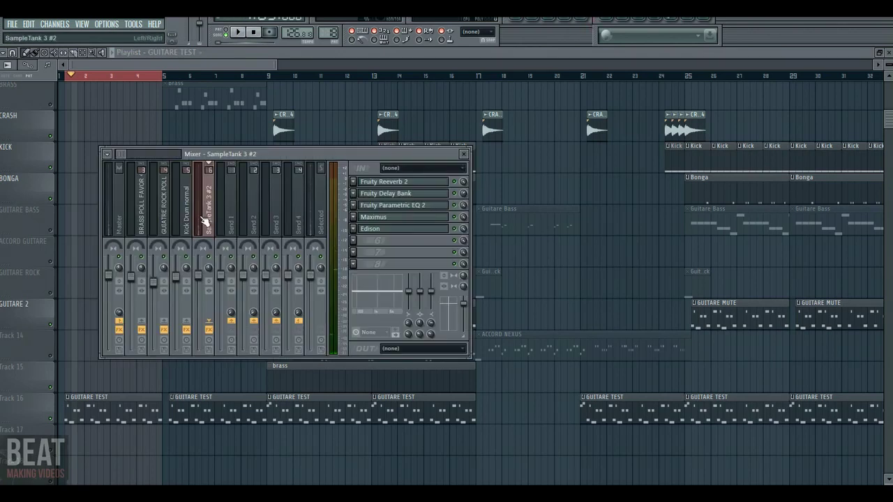
key("ctrl+alt+d")
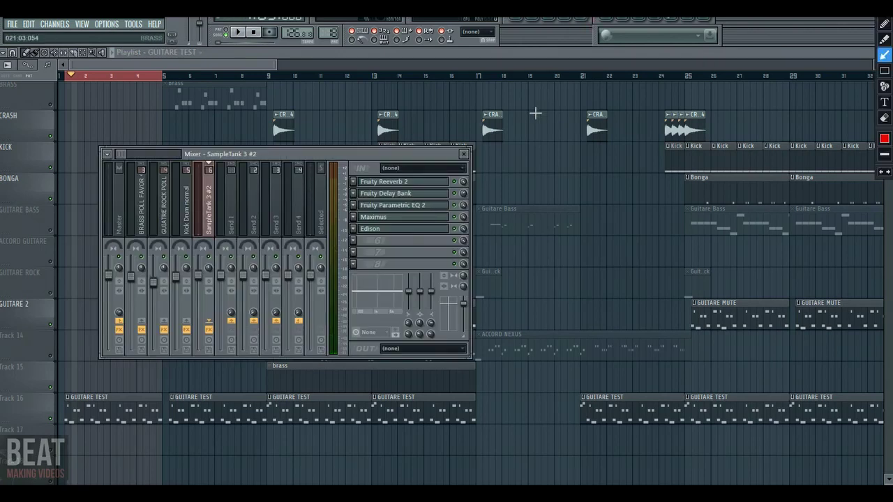
left_click_drag(252, 146, 216, 170)
left_click(884, 9)
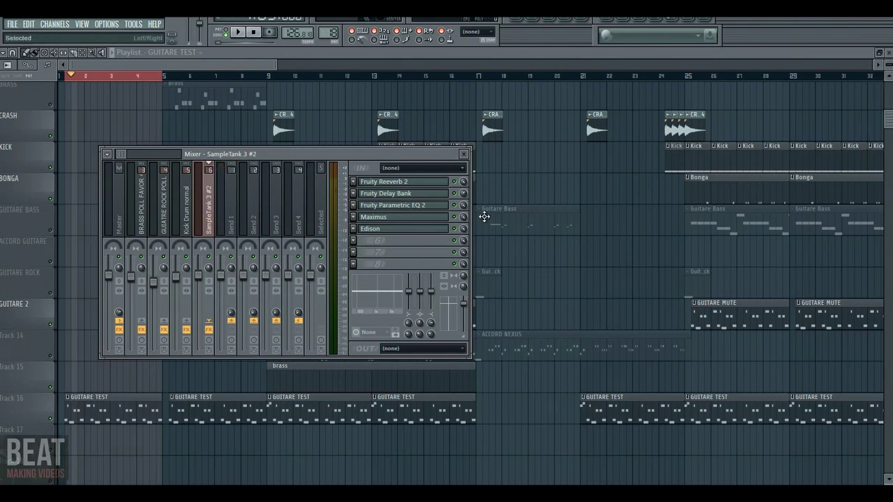
Look up Edison among the replacement effects for the fifth slot of the SampleTank 3 #2 track, leaving the slot as is.
left_click(356, 230)
mouse_move(365, 241)
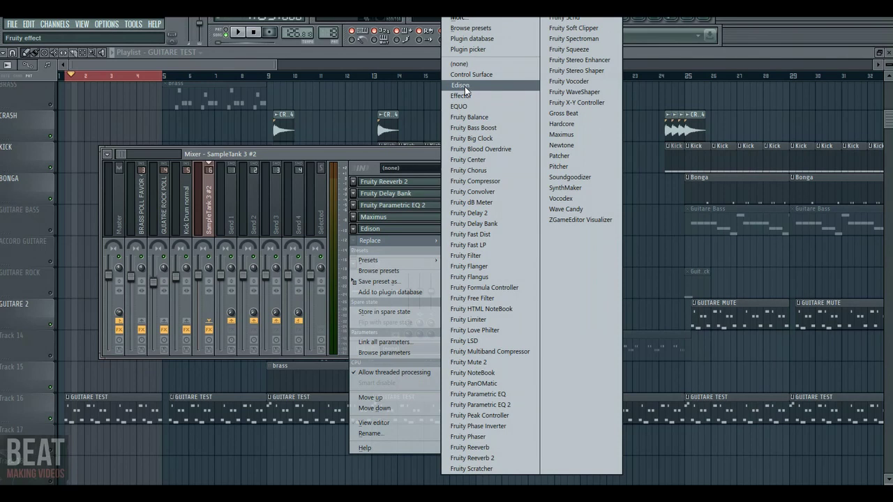
left_click(408, 152)
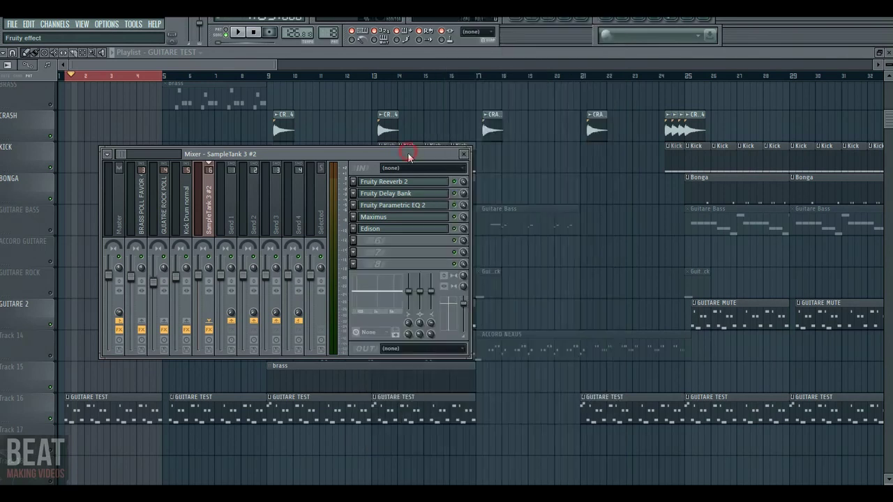
Open Edison on the SampleTank 3 #2 track, clear its old recording, and move its window off the mixer.
left_click(377, 229)
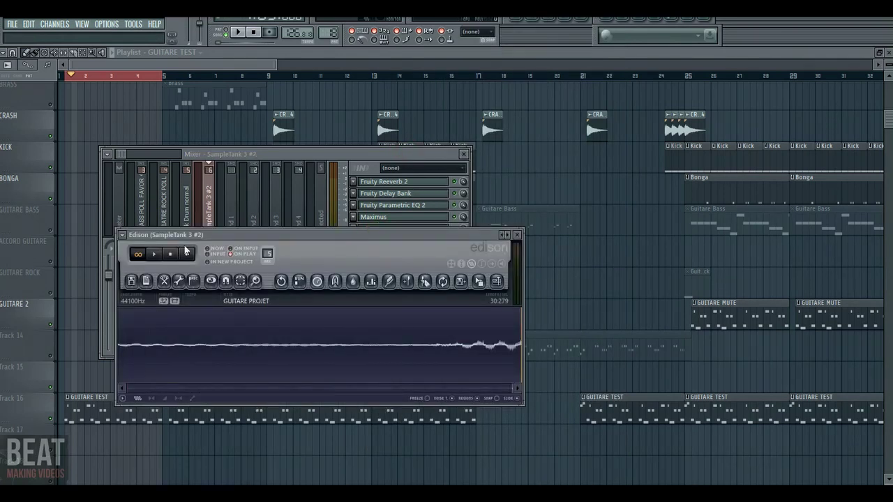
left_click(170, 293)
left_click(202, 315)
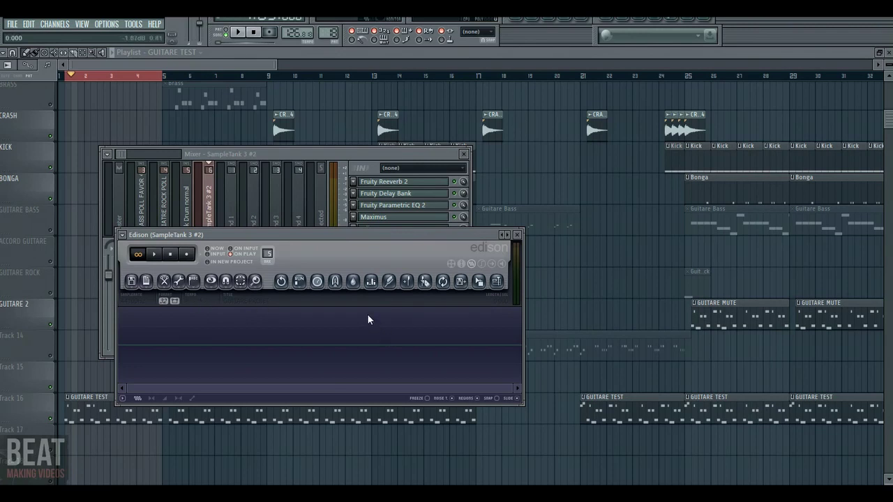
mouse_move(409, 234)
left_mouse_down()
mouse_move(431, 230)
mouse_move(453, 205)
mouse_move(585, 197)
left_mouse_up()
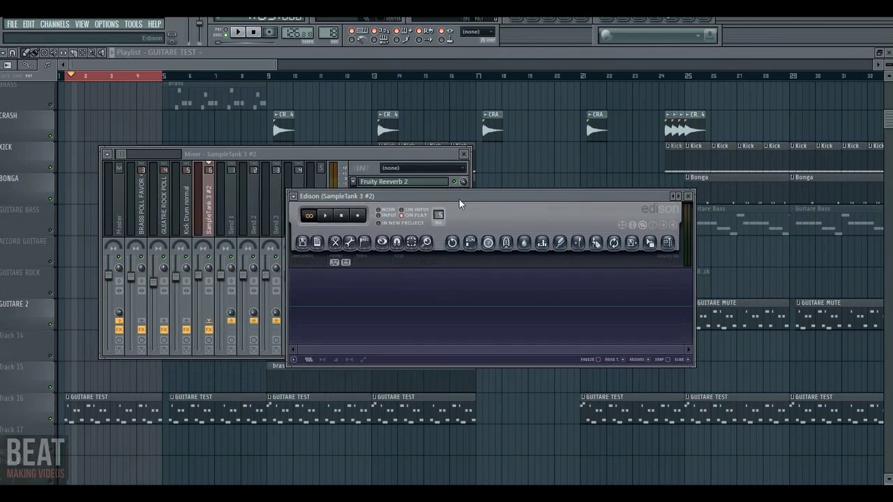
Turn off Fruity Reeverb 2, Fruity Delay Bank, Fruity Parametric EQ 2 and Maximus on the SampleTank 3 #2 track.
key("ctrl+alt+d")
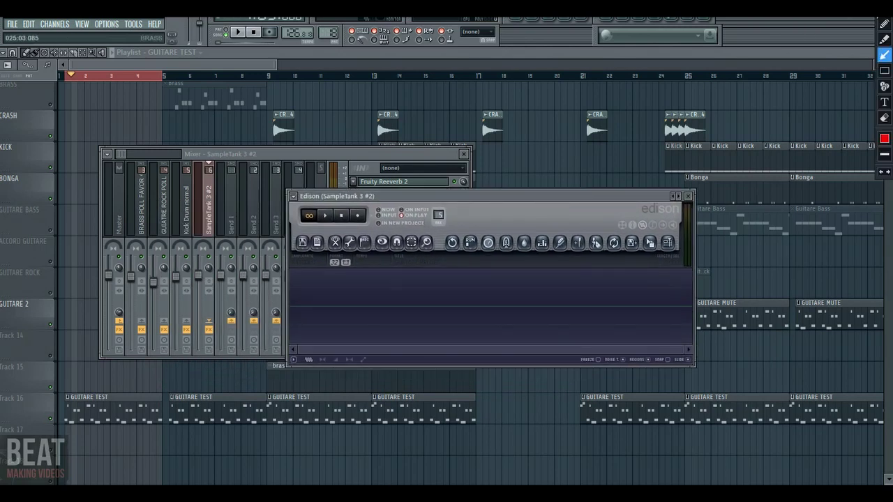
left_click_drag(468, 191, 417, 208)
left_click(419, 182)
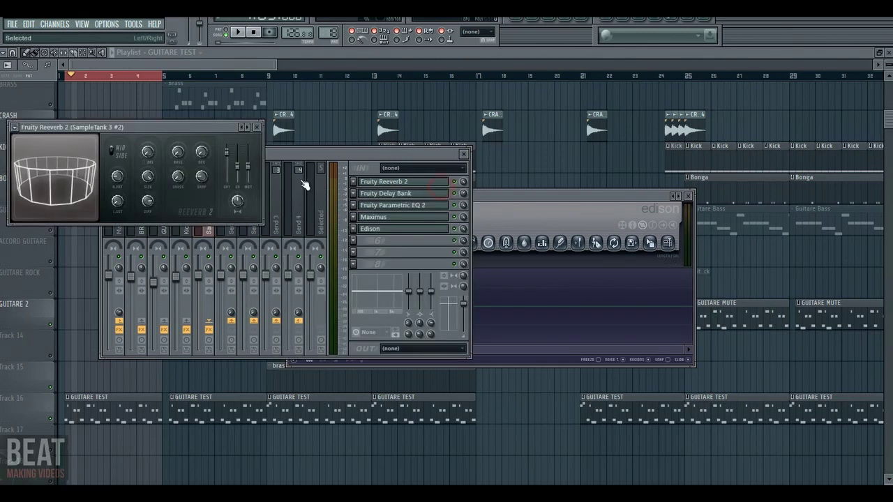
left_click(257, 127)
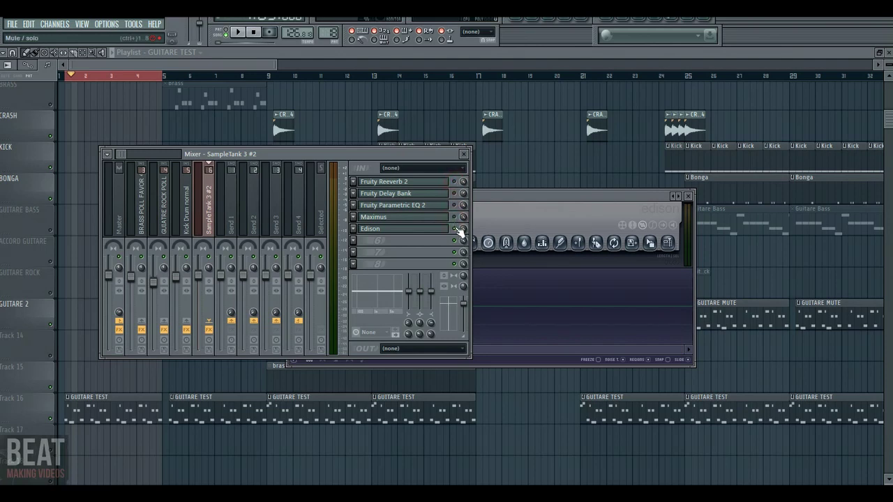
Bring Edison back to the front and arm it to record on song playback.
left_click(406, 235)
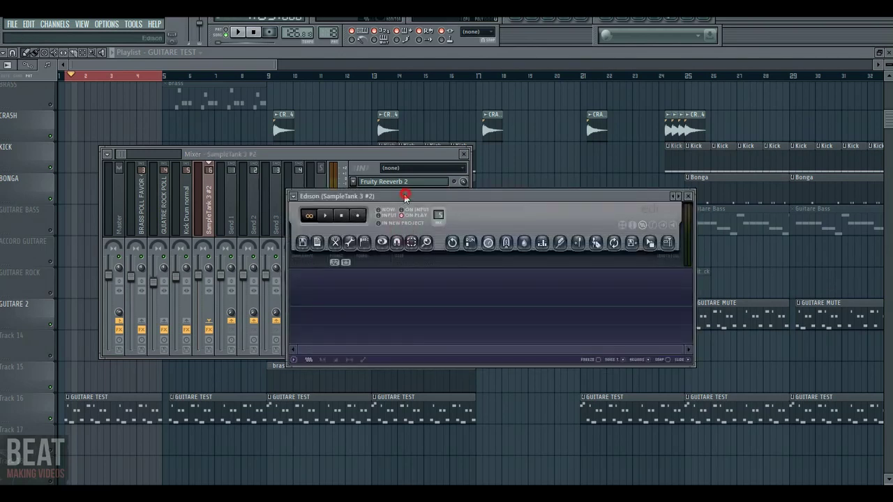
left_click_drag(406, 192, 399, 197)
left_click(410, 221)
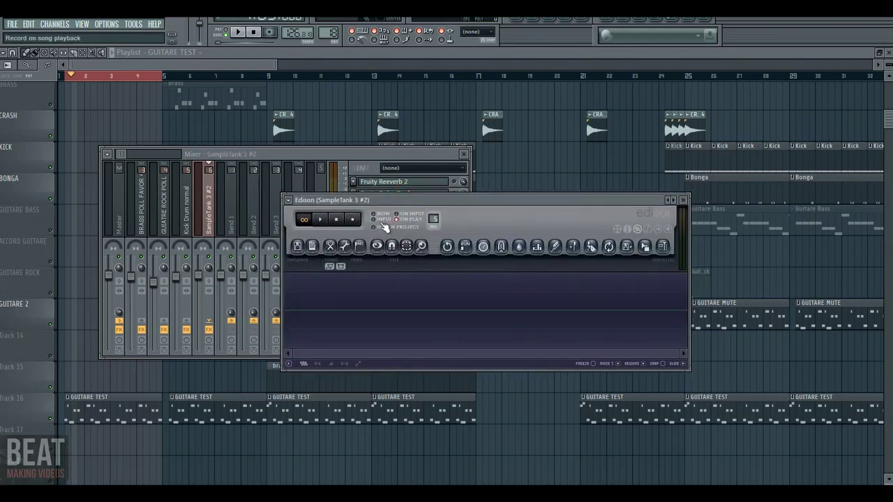
left_click(352, 219)
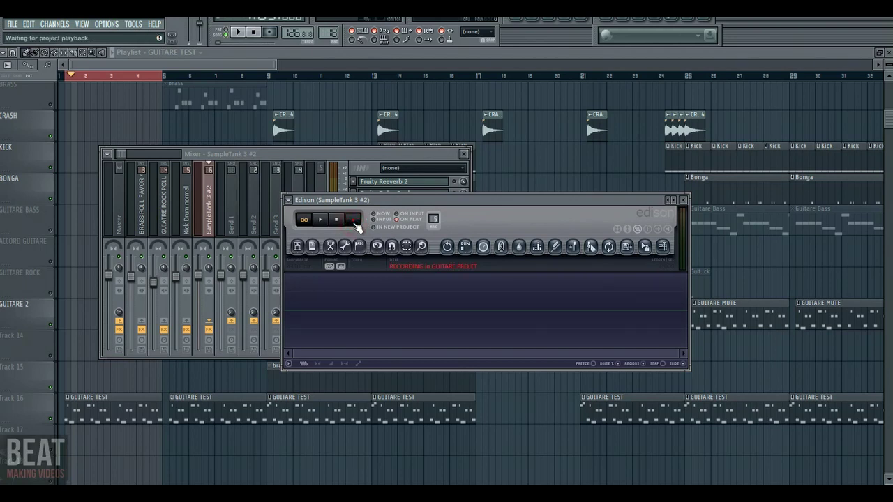
Play the song from the start of the marked range to record the guitar loop into Edison, and stop playback and recording.
left_click(254, 33)
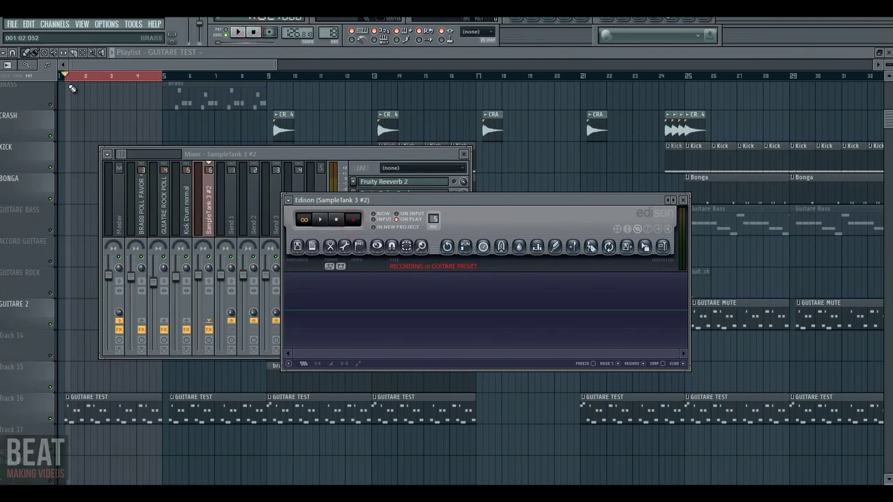
left_click(238, 33)
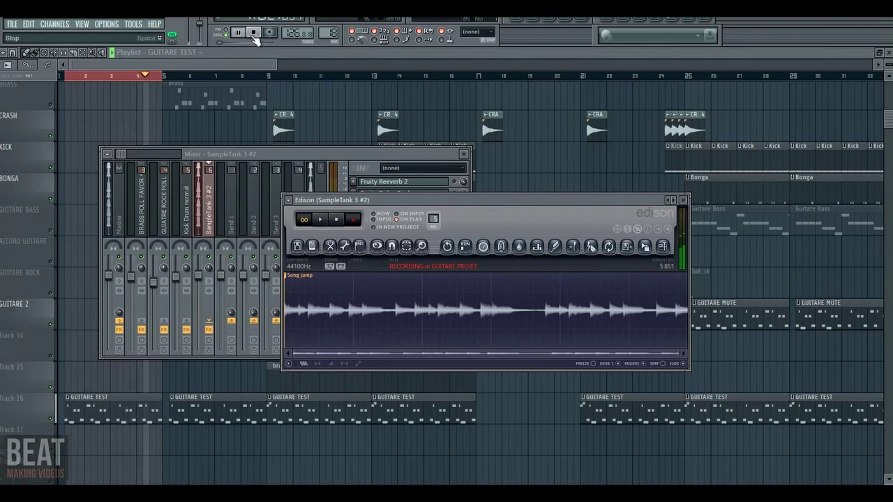
left_click(255, 36)
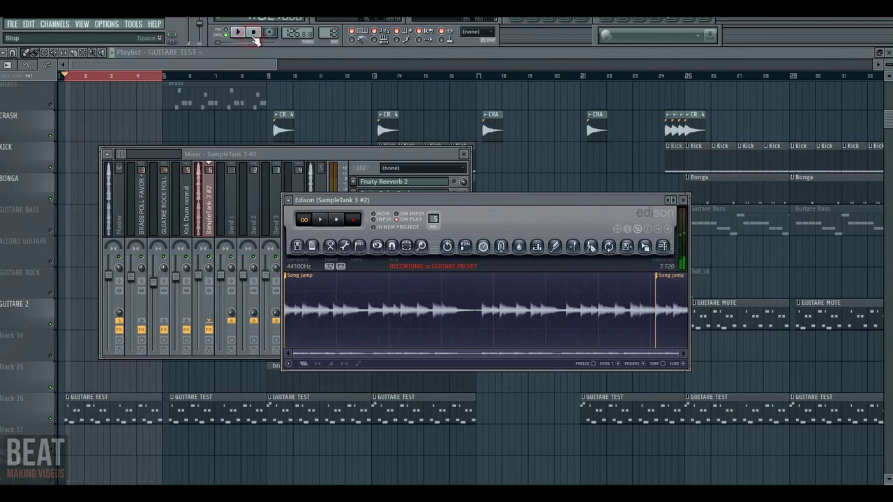
left_click(338, 221)
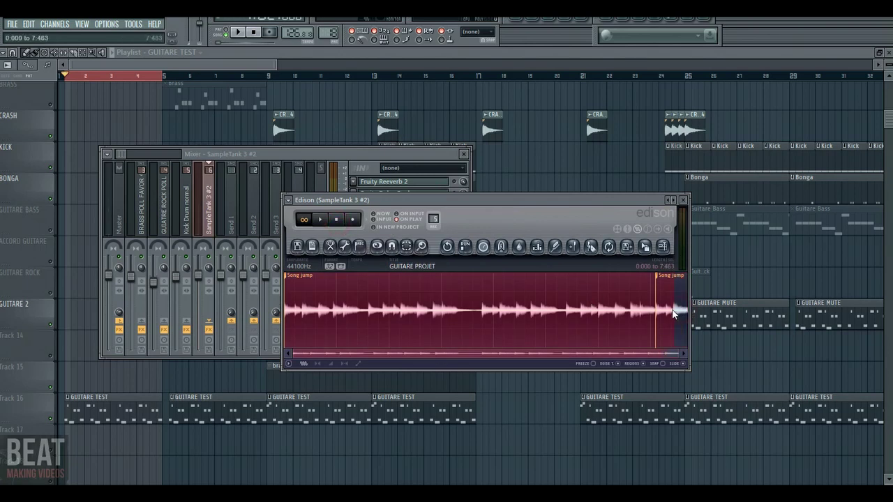
Select the recorded audio from the beginning to the second Song jump marker, checking the selection edge up close.
left_click_drag(673, 312, 659, 314)
key("ctrl+alt+d")
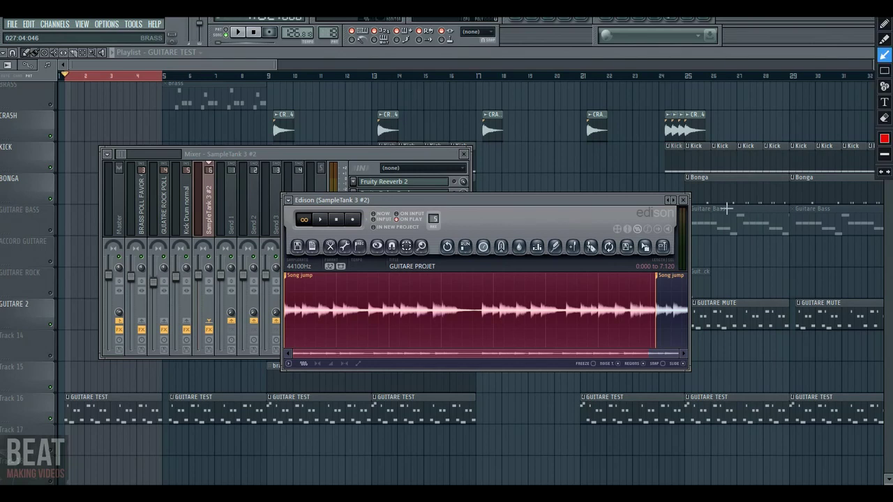
left_click_drag(681, 259, 662, 277)
key("Escape")
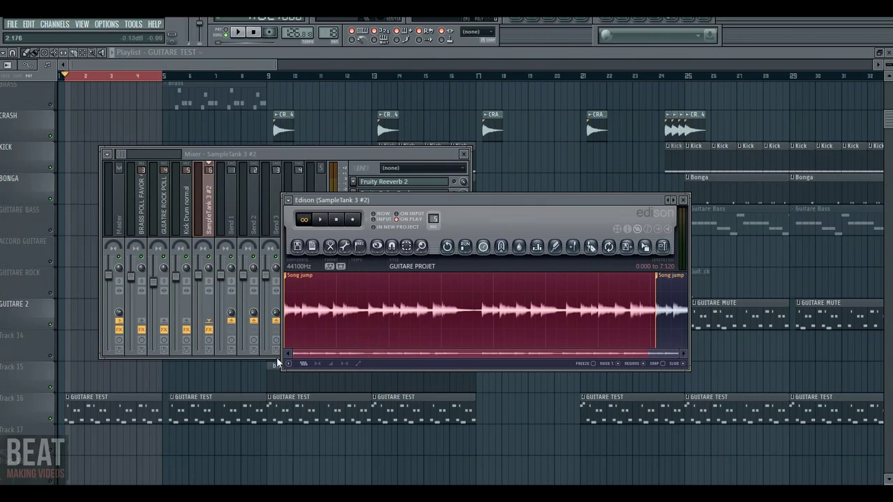
mouse_move(294, 355)
left_mouse_down()
mouse_move(618, 348)
mouse_move(290, 358)
mouse_move(504, 344)
mouse_move(584, 351)
left_mouse_up()
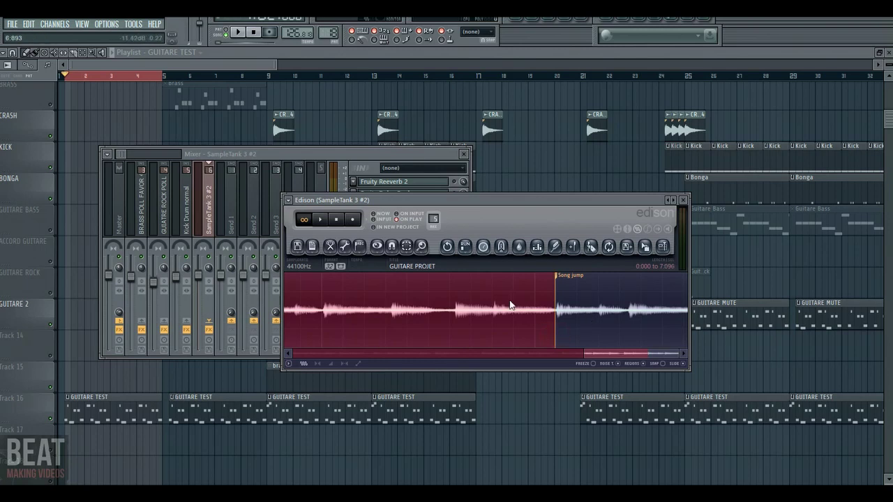
left_click_drag(584, 353, 293, 353)
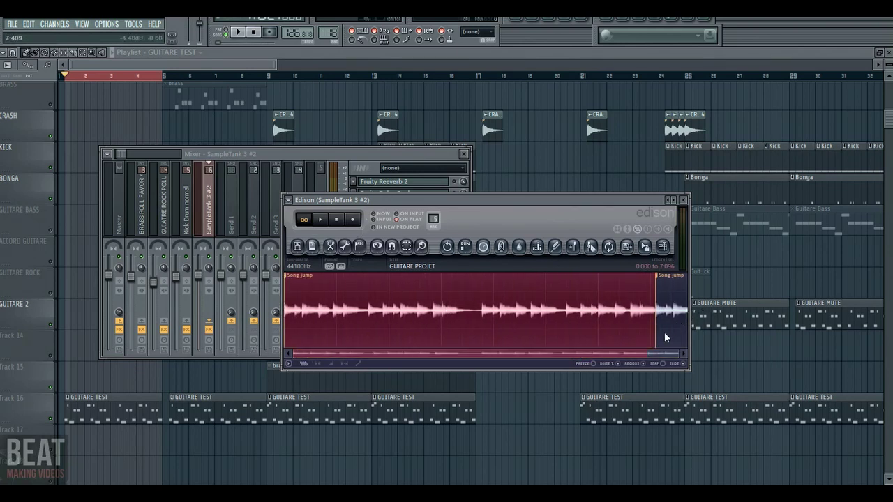
Select the surplus audio after the second Song jump marker and cut it from the recording.
left_click_drag(656, 333, 710, 334)
left_click_drag(286, 334, 659, 325)
left_click(329, 246)
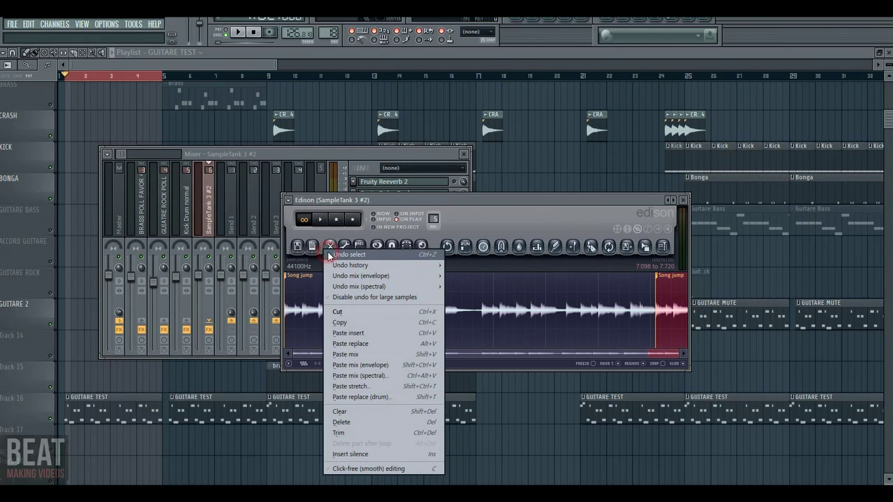
left_click(344, 312)
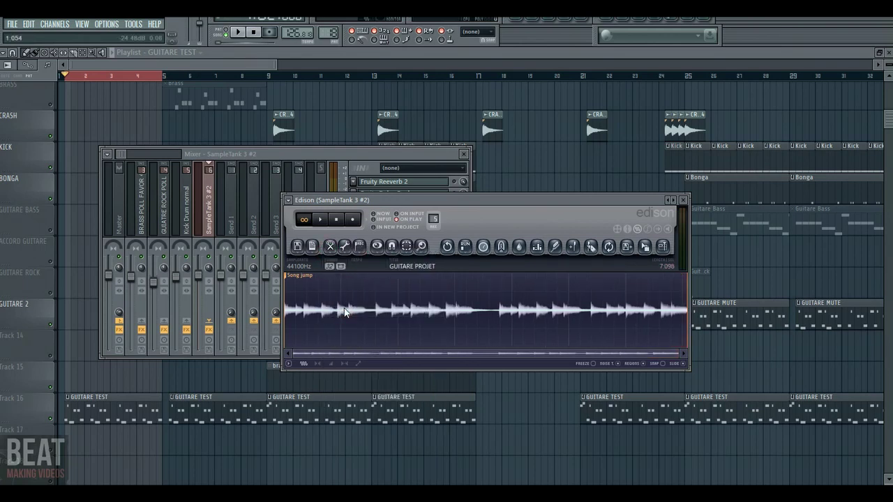
Select the whole trimmed loop in Edison and save it to the desktop (Bureau) as the wave file GUITARE debut.
left_click_drag(466, 325, 326, 321)
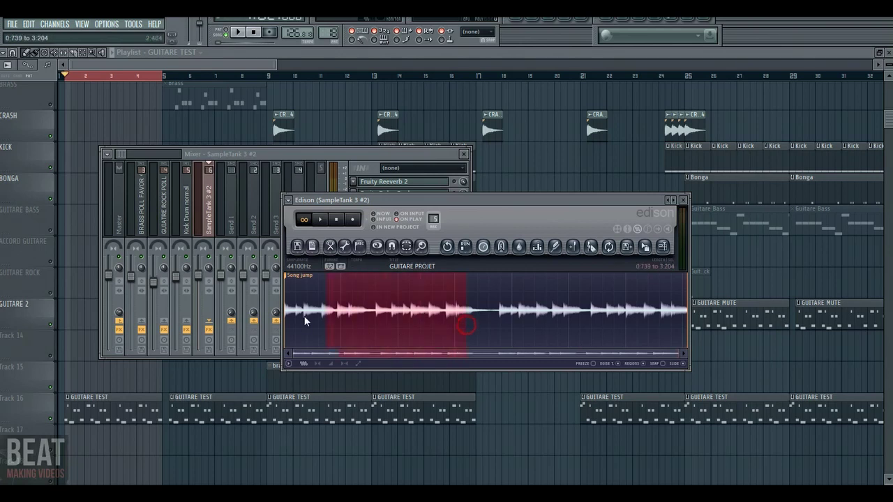
left_click_drag(477, 320, 578, 325)
left_click(297, 244)
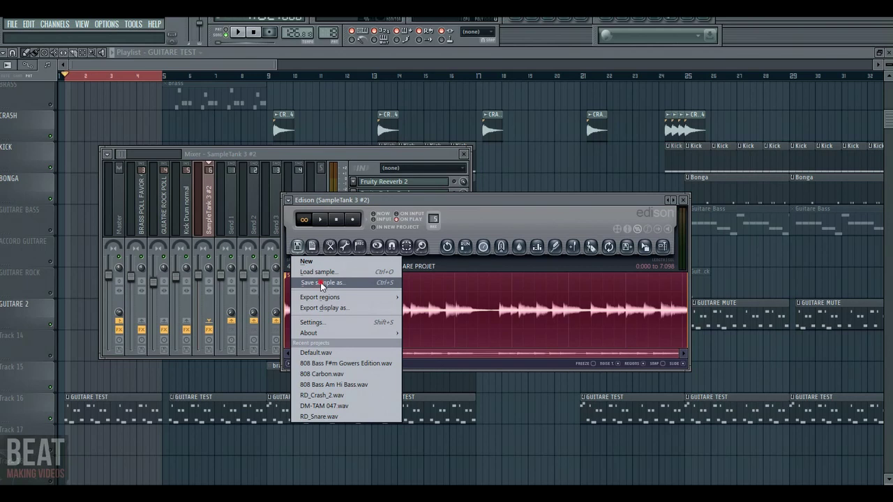
left_click(322, 283)
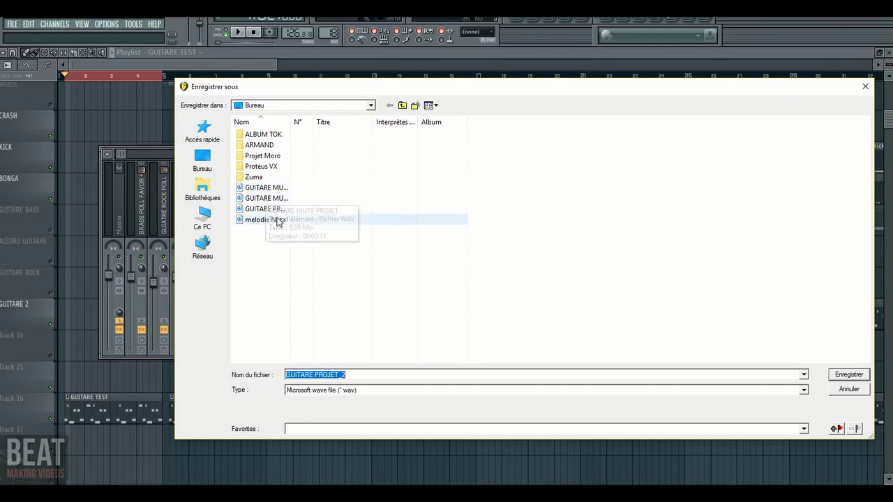
left_click(355, 376)
left_click_drag(355, 376, 316, 375)
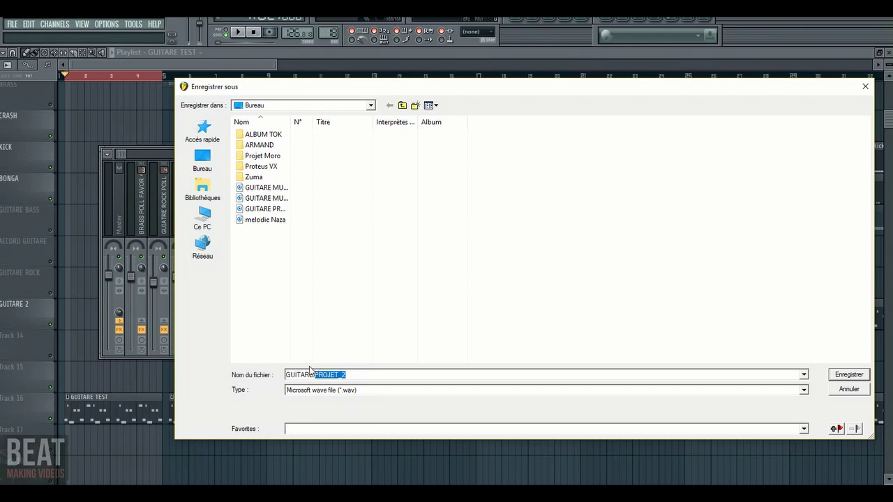
type("lo")
key("BackSpace")
key("BackSpace")
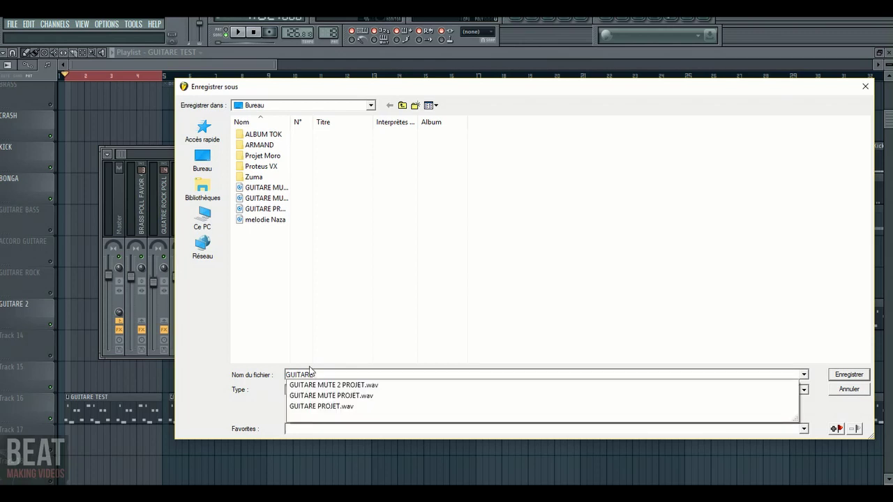
type("debut")
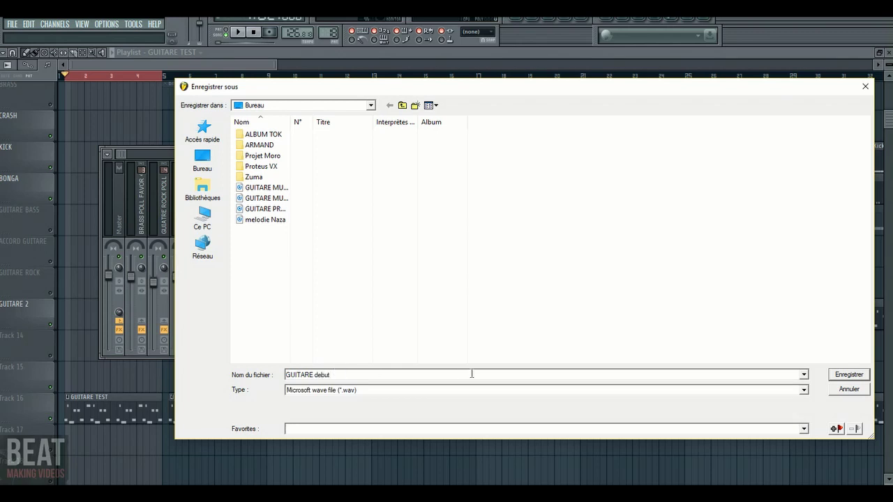
left_click(848, 375)
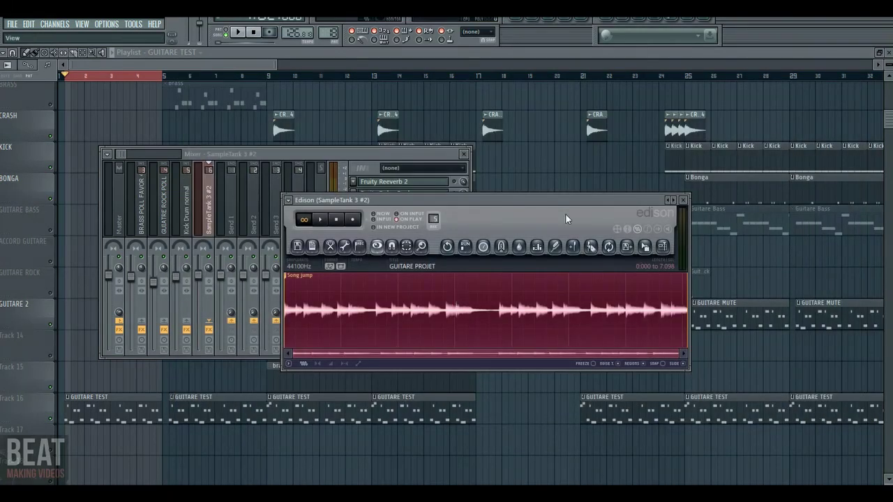
Close Edison and clear the marked time range in the playlist.
left_click(683, 201)
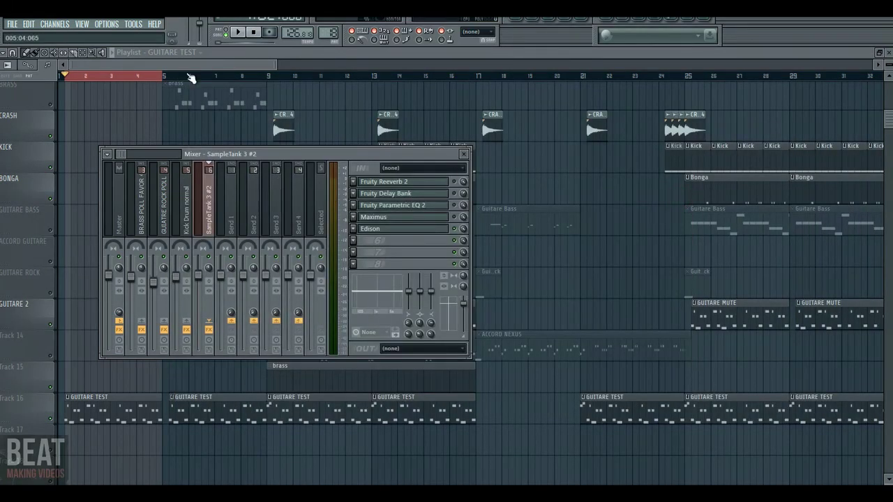
left_click(82, 54)
left_click(104, 82)
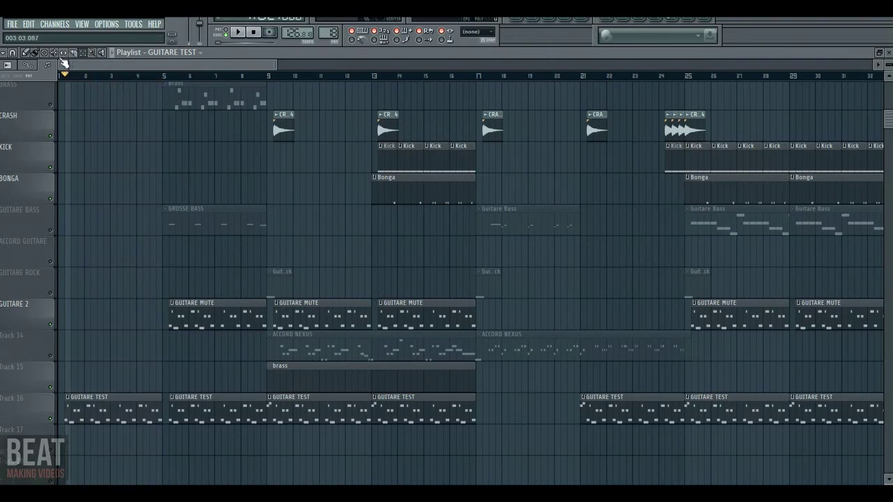
Play the song from bar 5, mute Track 16 with the GUITARE TEST clips, select the GUITARE MUTE pattern and stop playback.
left_click(168, 77)
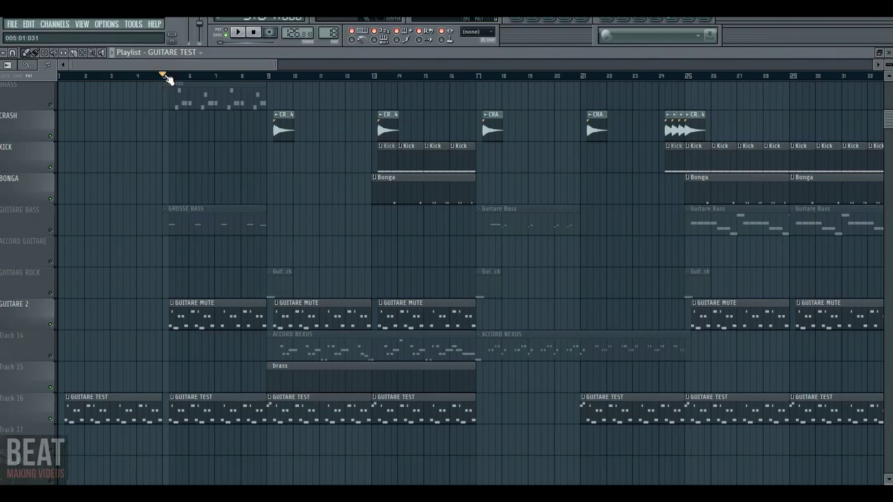
key("space")
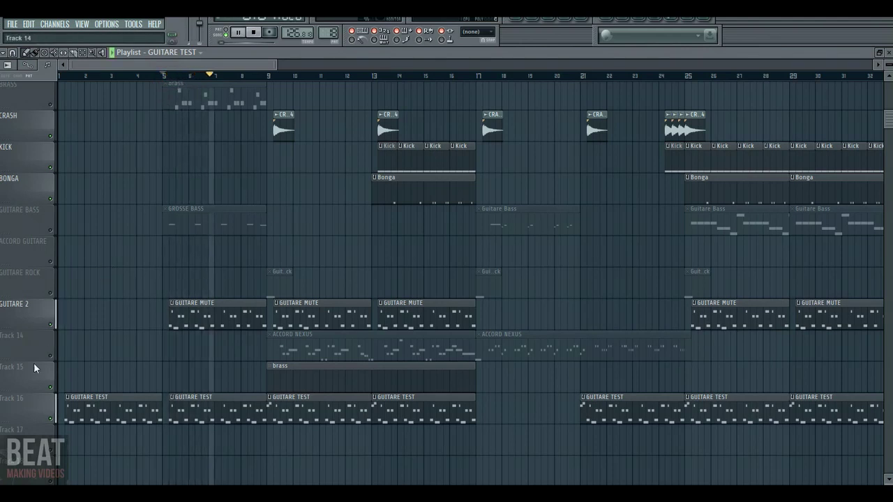
left_click(49, 418)
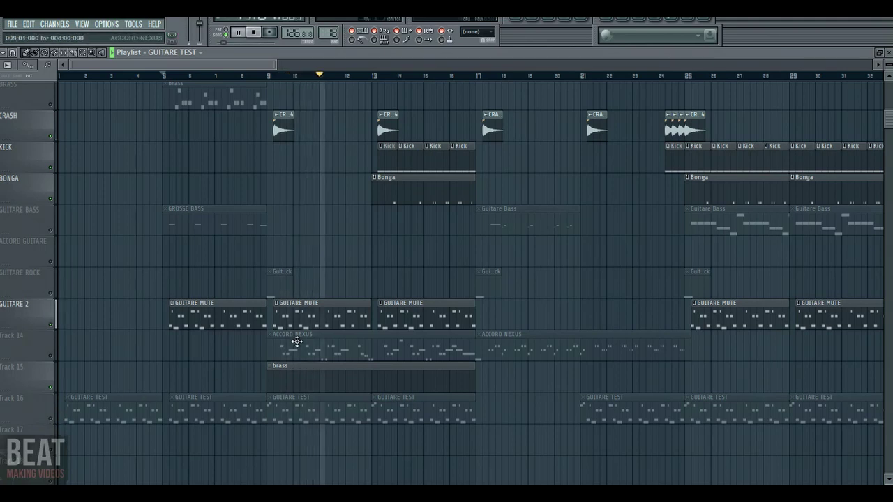
left_click(309, 315)
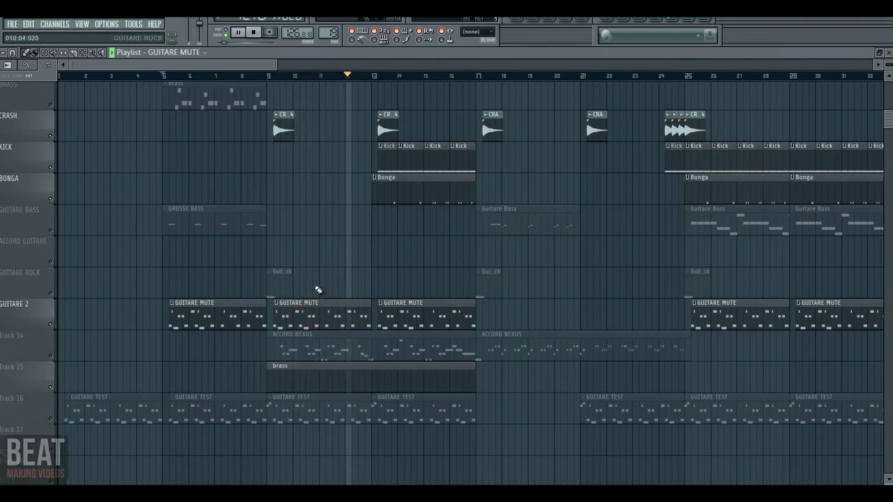
key("space")
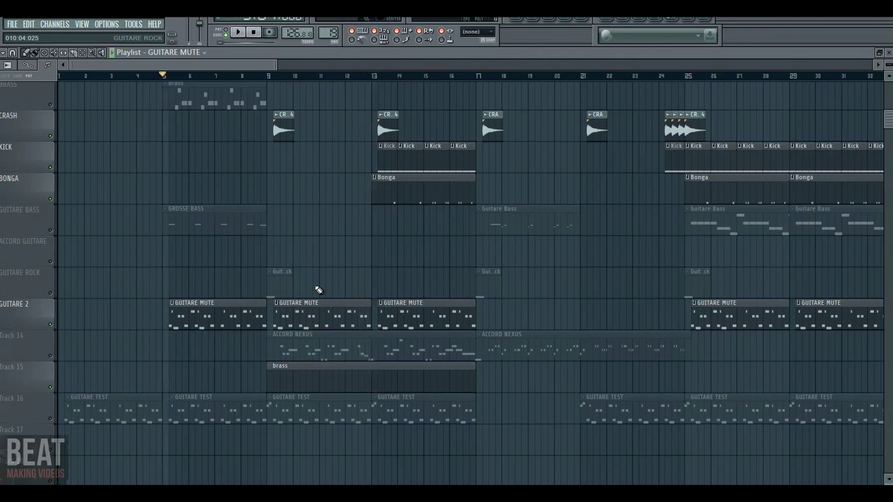
Set the song position to bar 5 and leave only the DETUNE and GUITARE 2 tracks audible.
left_click(269, 77)
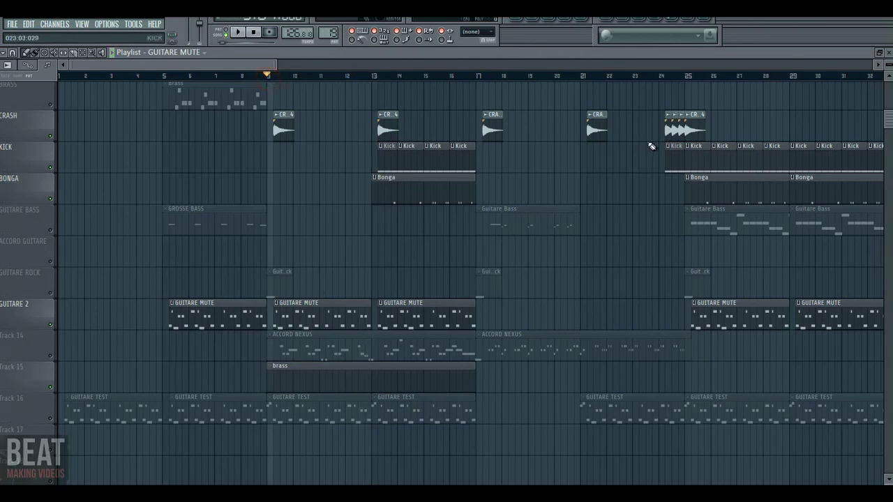
scroll(888, 122, "up", 3)
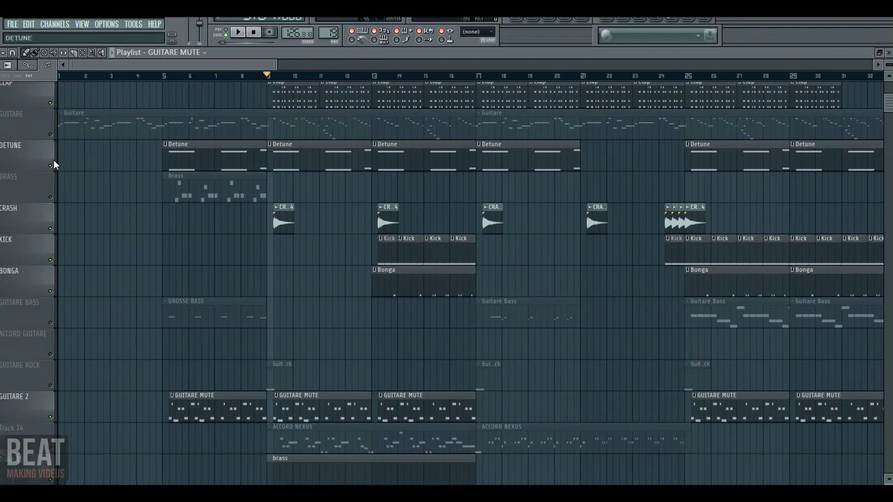
left_click(165, 76)
key("space")
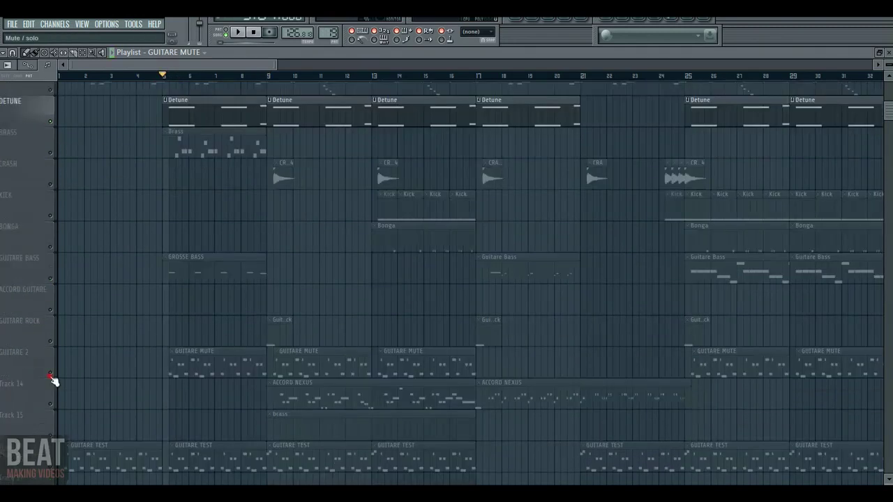
left_click(51, 373)
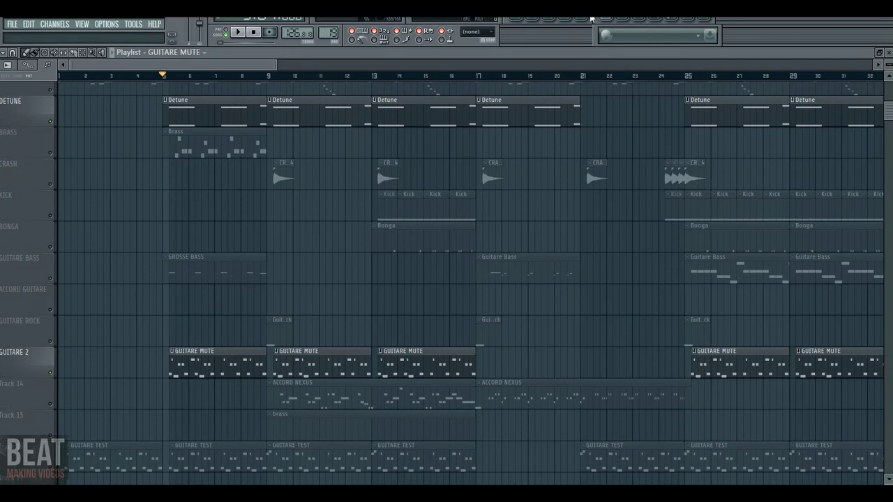
Play the song with the mixer open to check channel activity, select the SampleTank 3 track and stop playback.
key("F9")
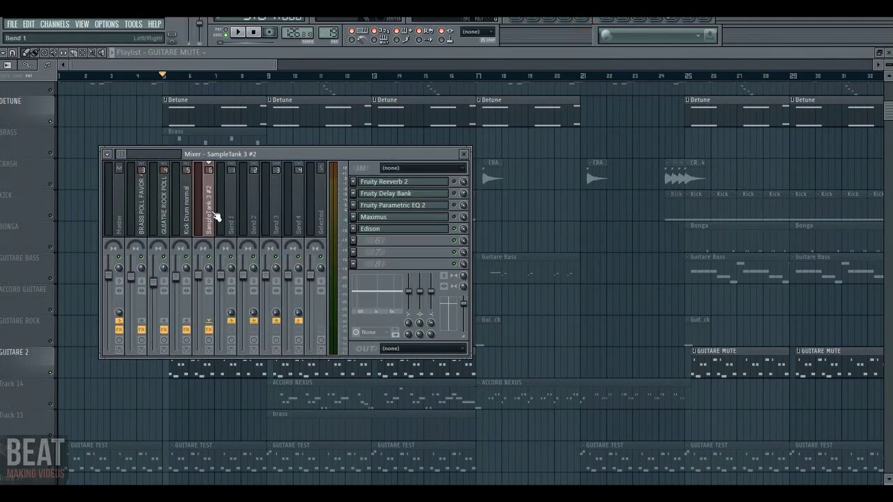
left_click_drag(118, 156, 116, 156)
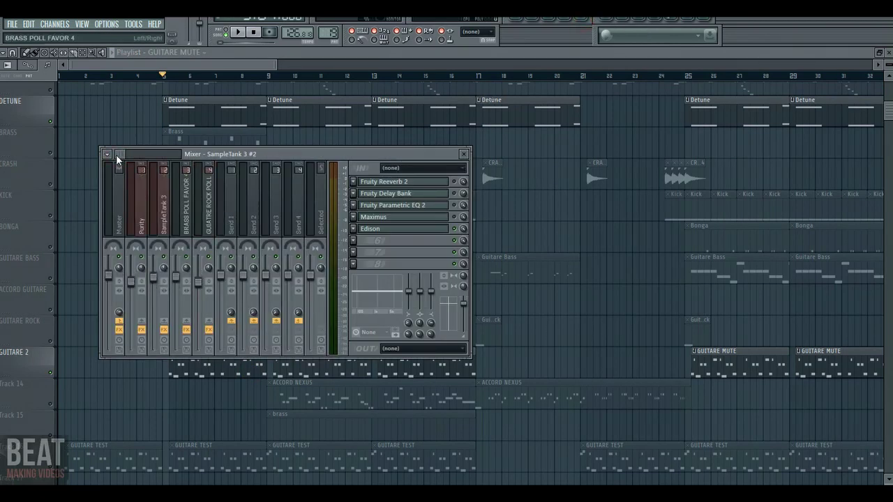
key("space")
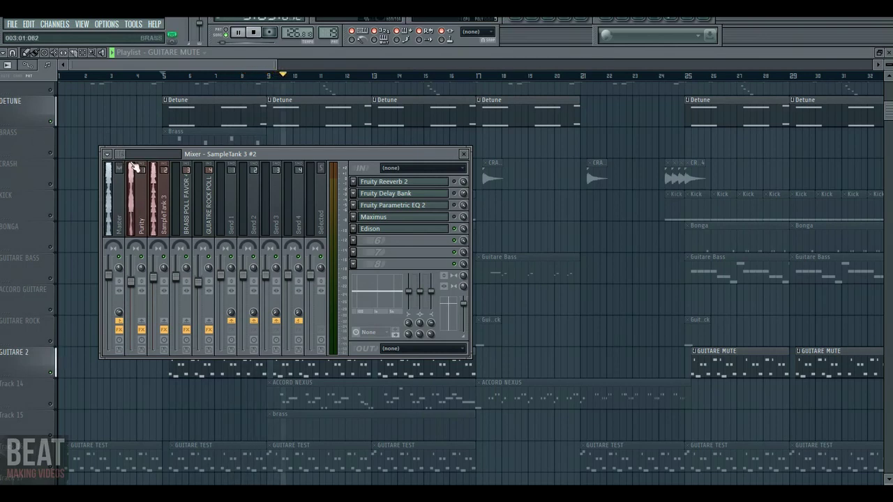
left_click(167, 222)
key("space")
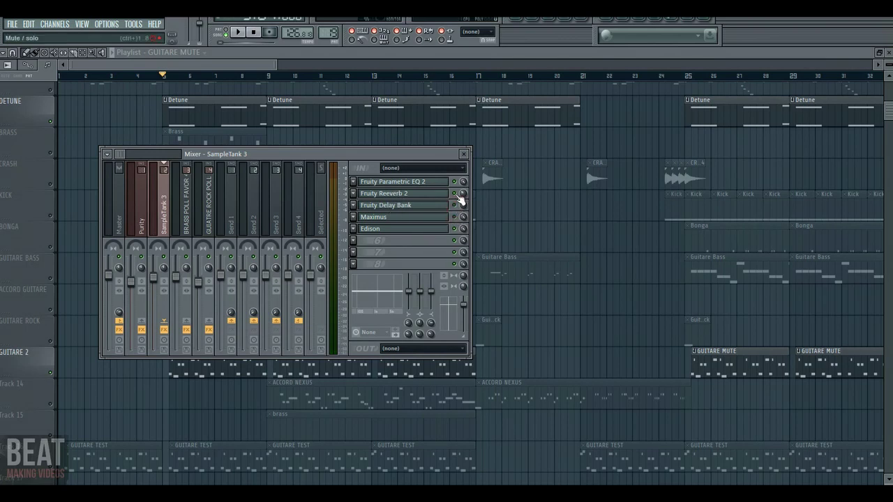
Open Edison on the SampleTank 3 track and cut the GUITARE MUTE 2 PROJET audio left in it.
left_click(427, 232)
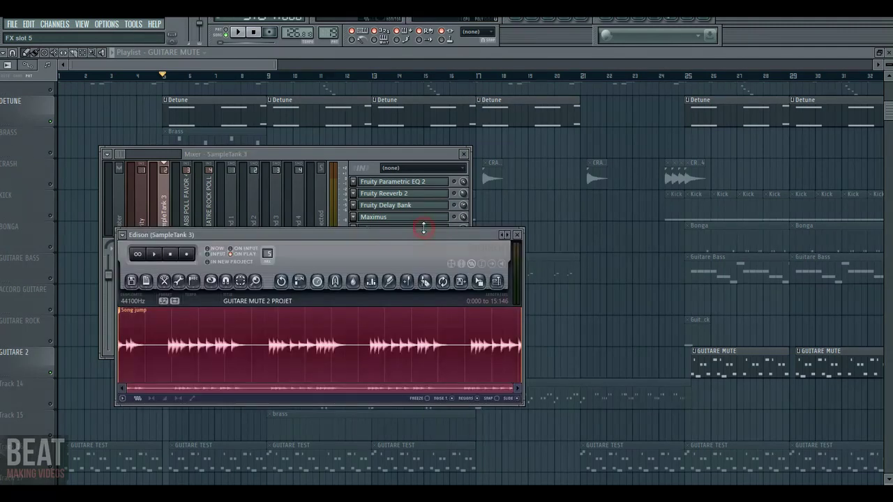
left_click(164, 281)
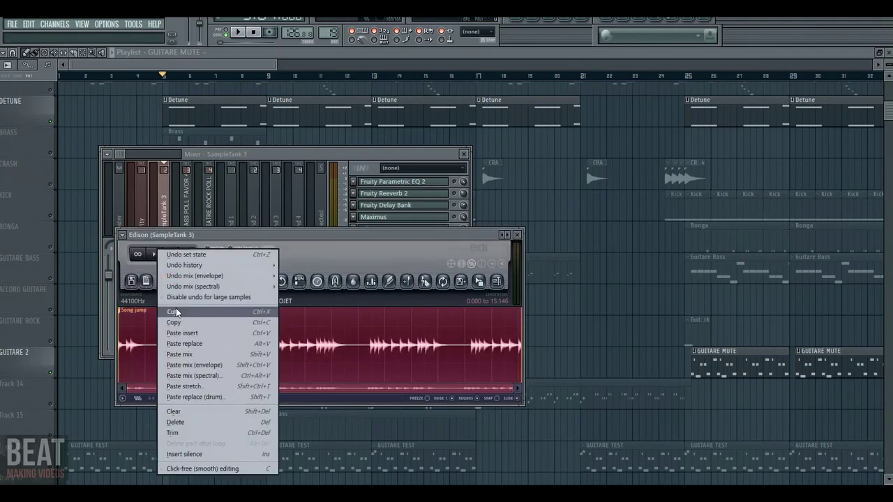
left_click(174, 312)
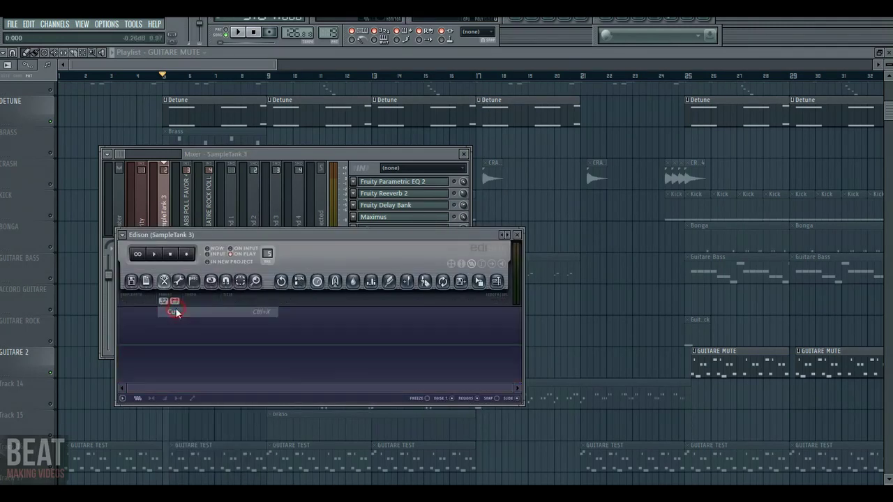
Arm Edison and play the song from bar 5 to record it, mute the DETUNE track during playback, and stop the song.
left_click(194, 256)
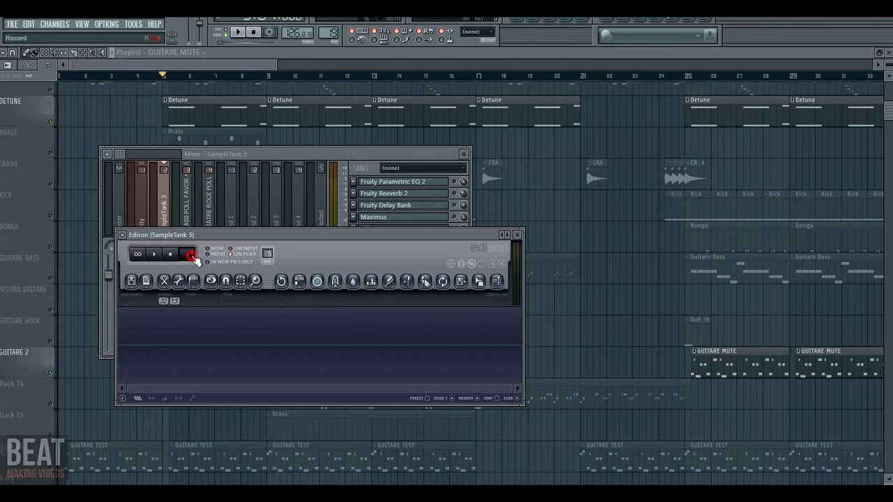
left_click(238, 32)
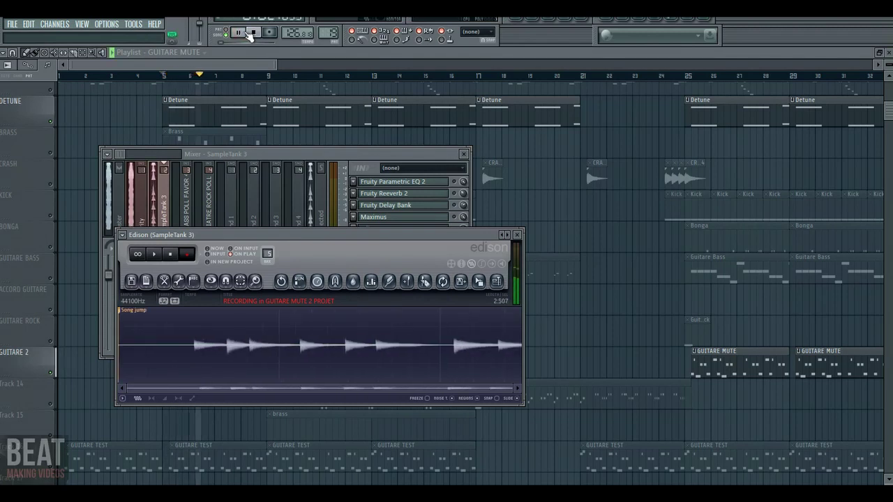
left_click(49, 122)
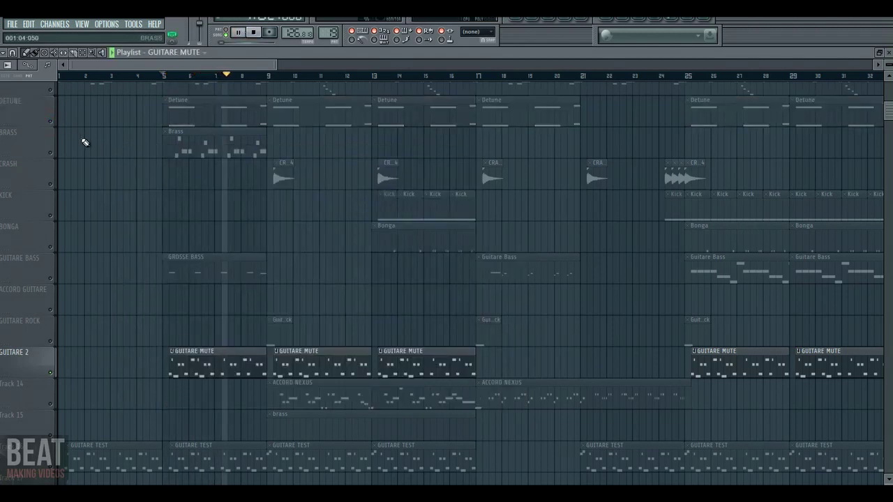
left_click(77, 132)
right_click(80, 136)
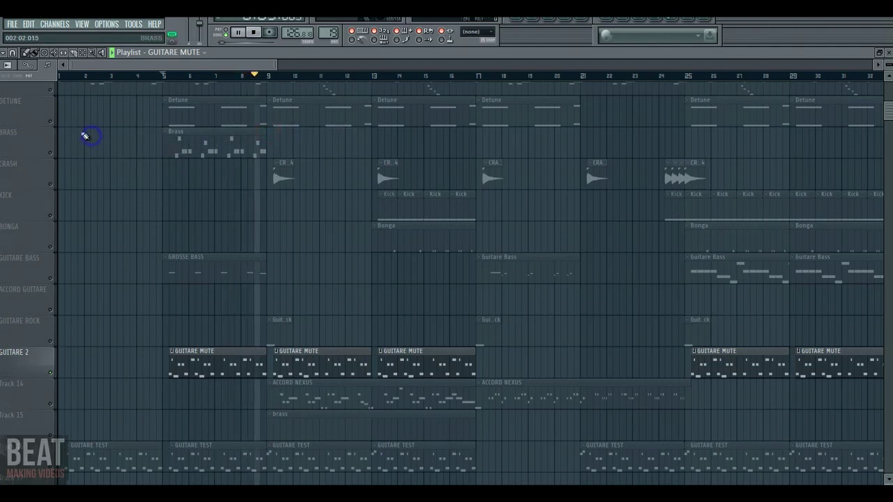
key("space")
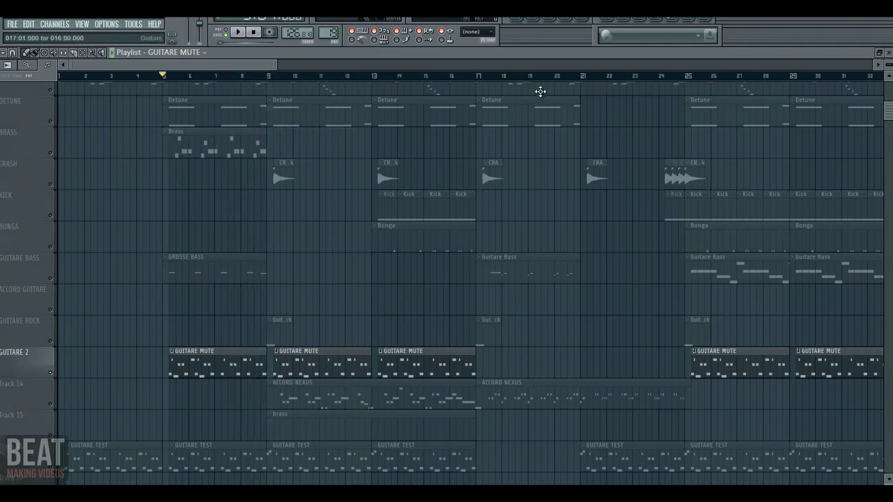
Bring Edison back up on the SampleTank 3 track, end its recording and show the sample saving options.
left_click(583, 22)
left_click(583, 23)
left_click(583, 23)
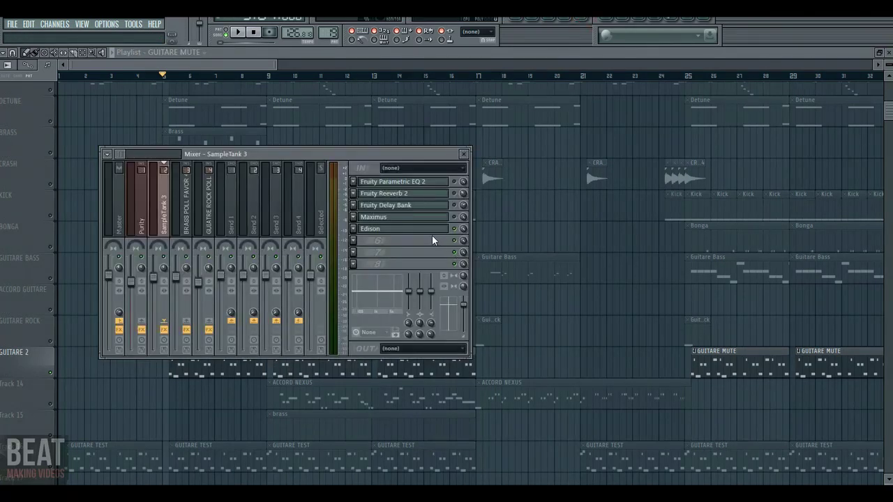
left_click(405, 228)
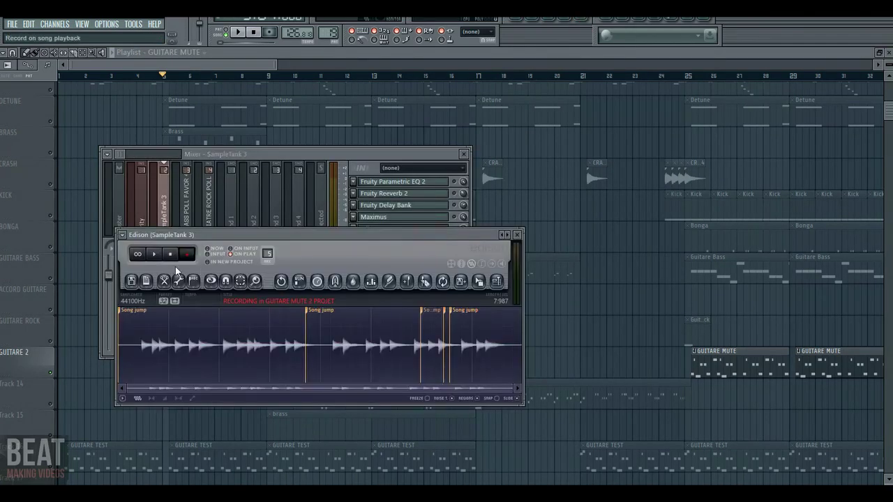
left_click(155, 255)
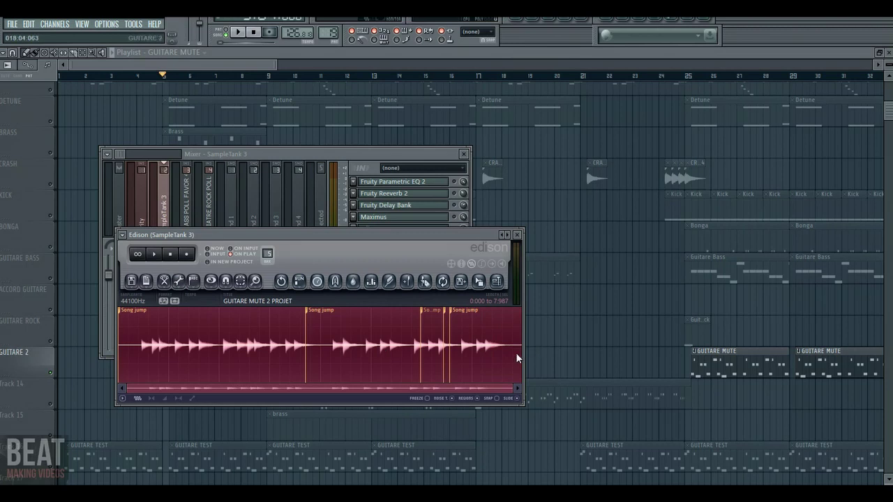
left_click(131, 286)
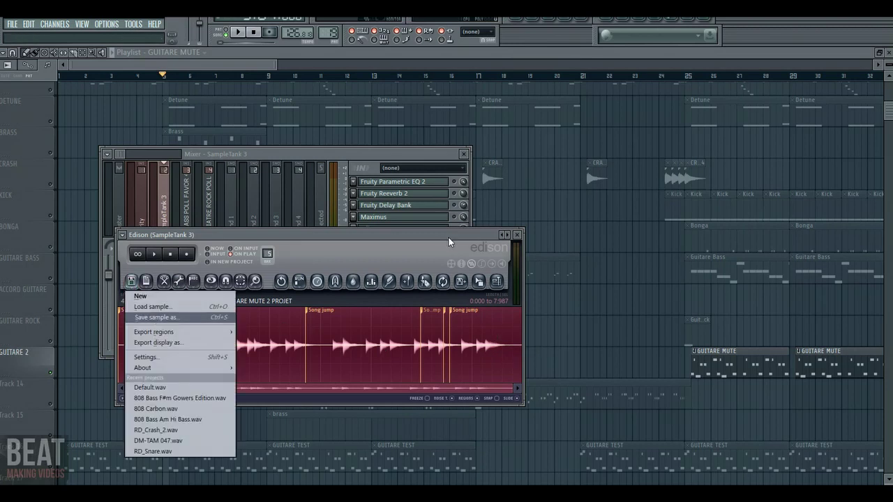
left_click(281, 76)
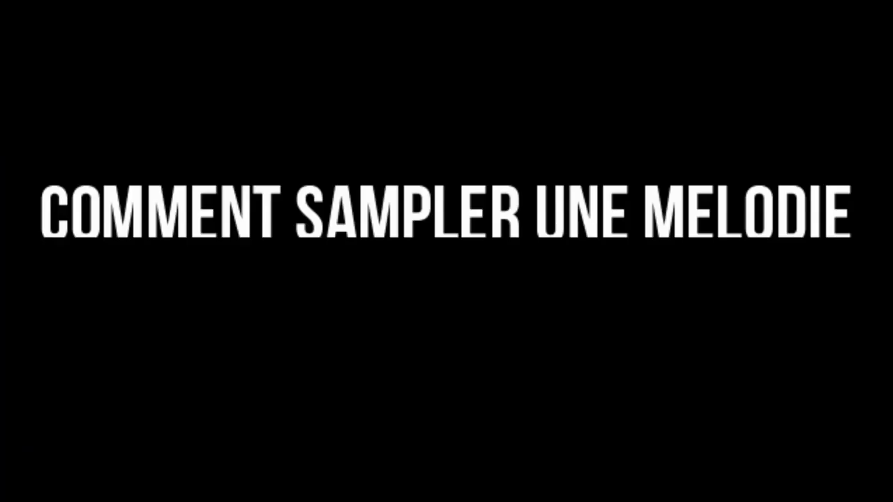